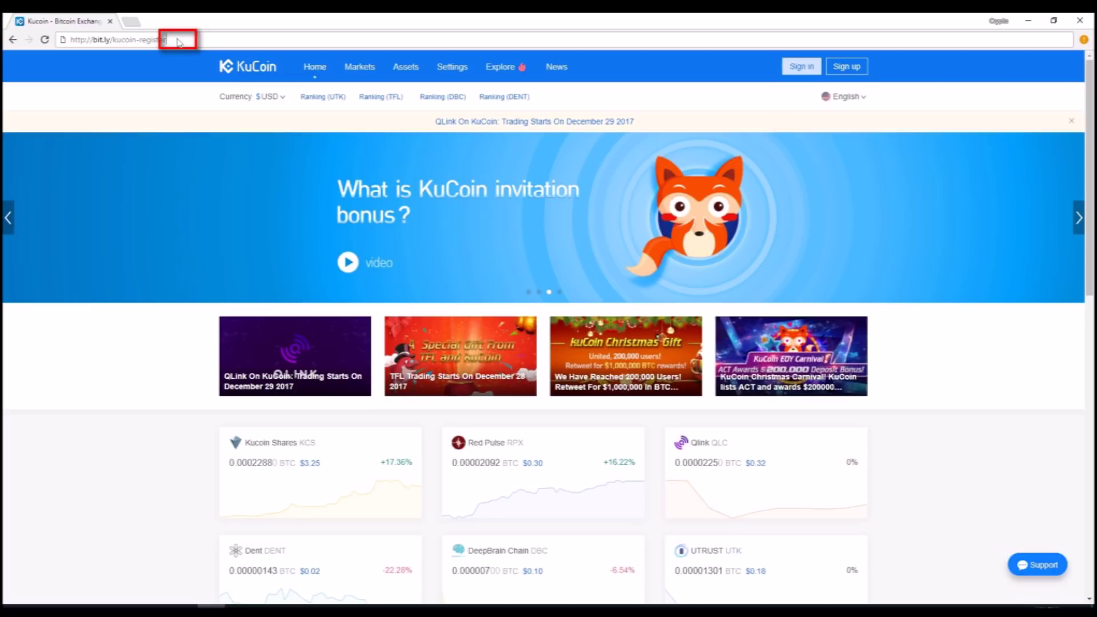
# Scroll the home page and open the Dent coin card to view the DENT/BTC chart and order book
pyautogui.scroll(-6, 398, 259)
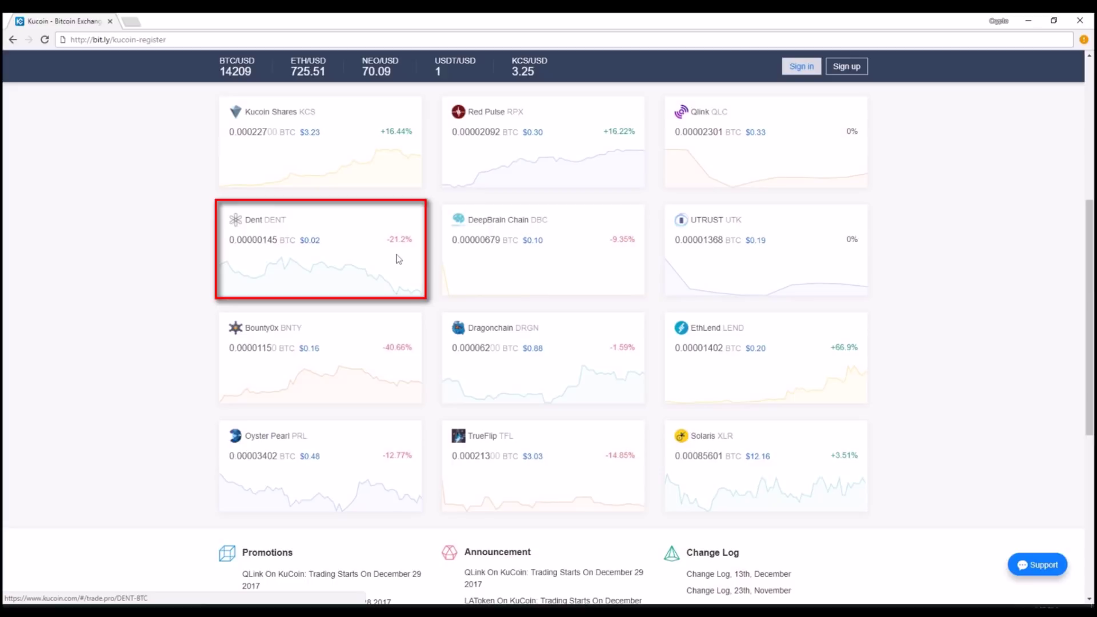
pyautogui.click(398, 259)
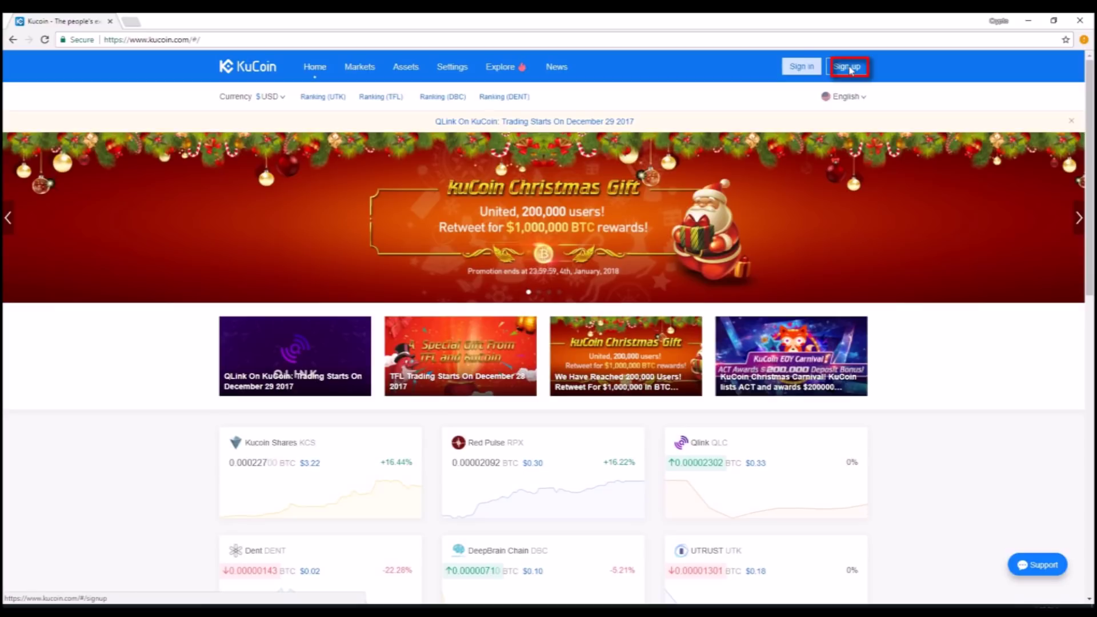
# Start signing up for a new KuCoin account
pyautogui.click(849, 67)
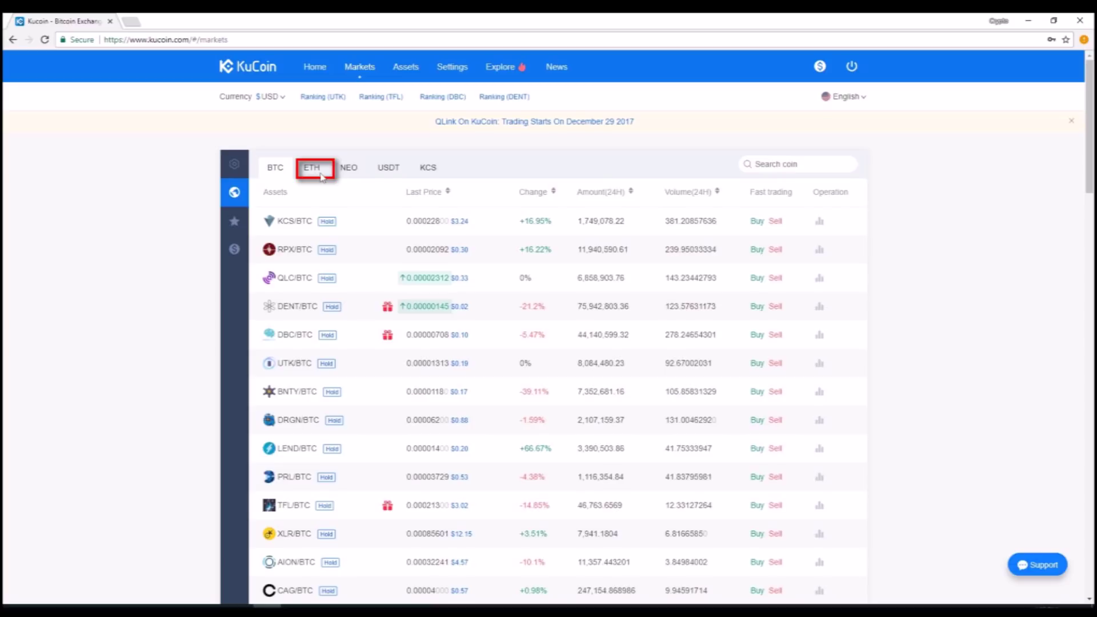
# Show the ETH trading pairs, scroll down the list to LTC/ETH, then check the NEO pairs
pyautogui.click(311, 167)
pyautogui.moveTo(1090, 126); pyautogui.dragTo(1091, 410)
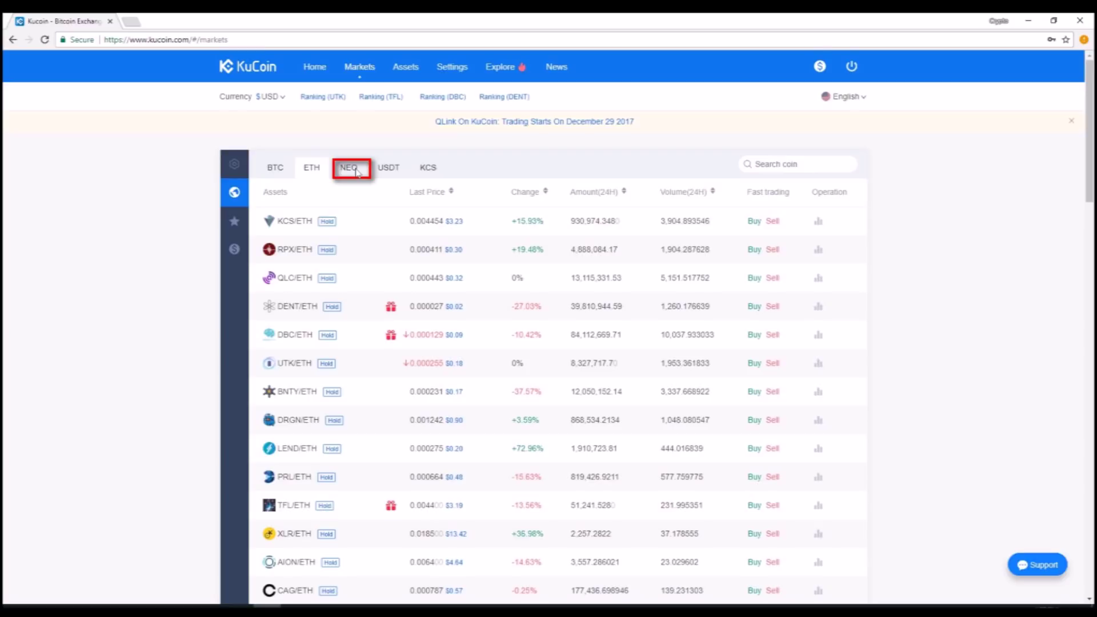
pyautogui.click(350, 168)
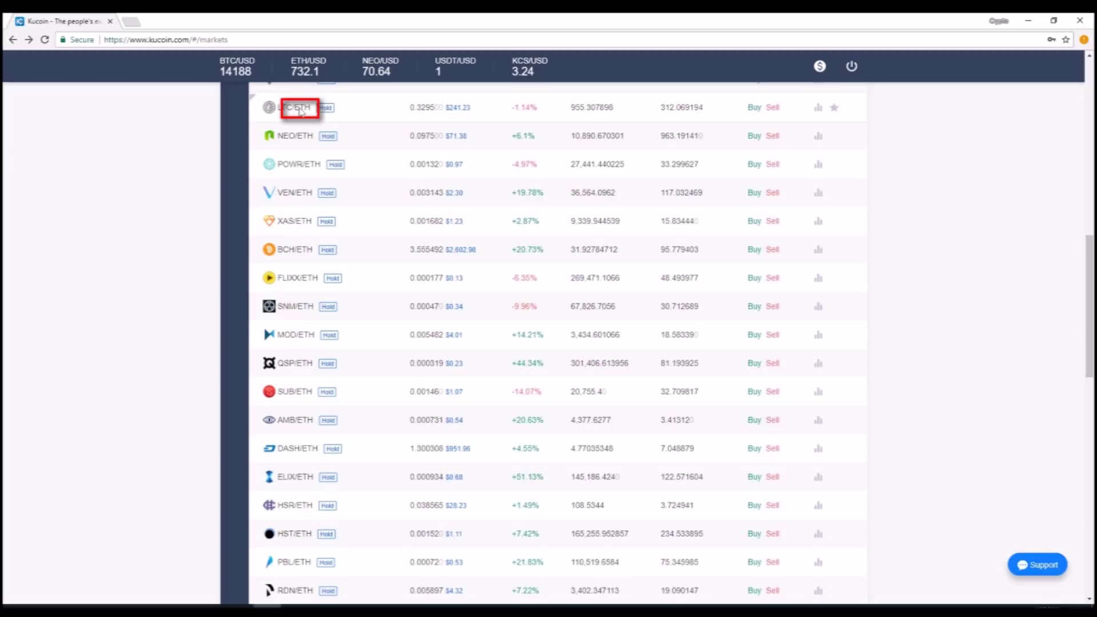
# Open the LTC/ETH trading page from the market list
pyautogui.click(299, 108)
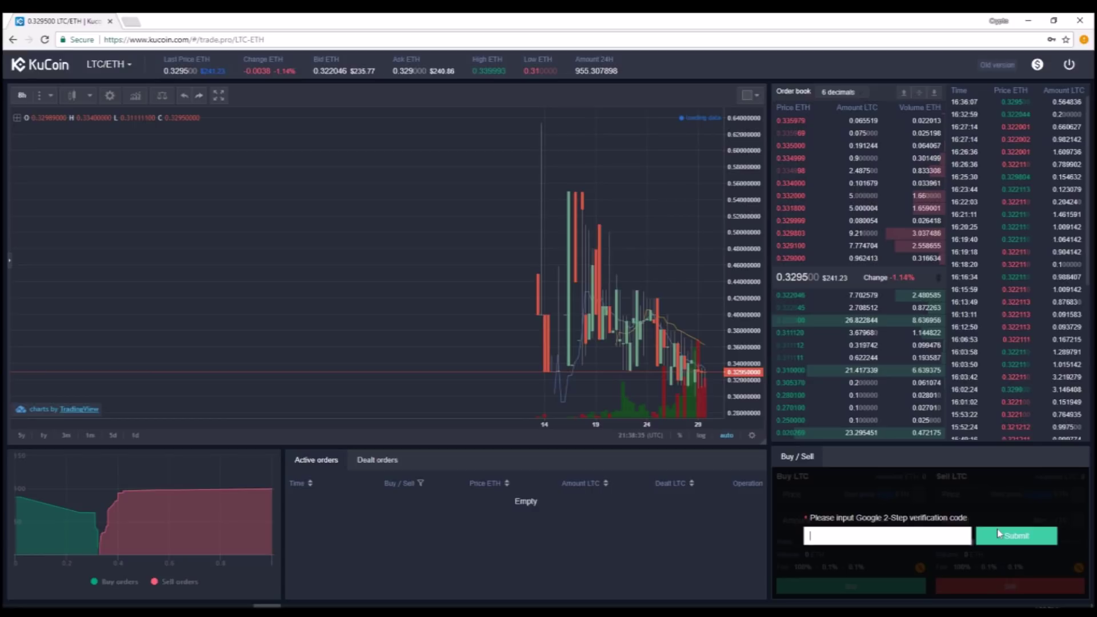
# Go to the Assets dashboard and open the Litecoin deposit page showing its LTC wallet address
pyautogui.moveTo(1038, 74)
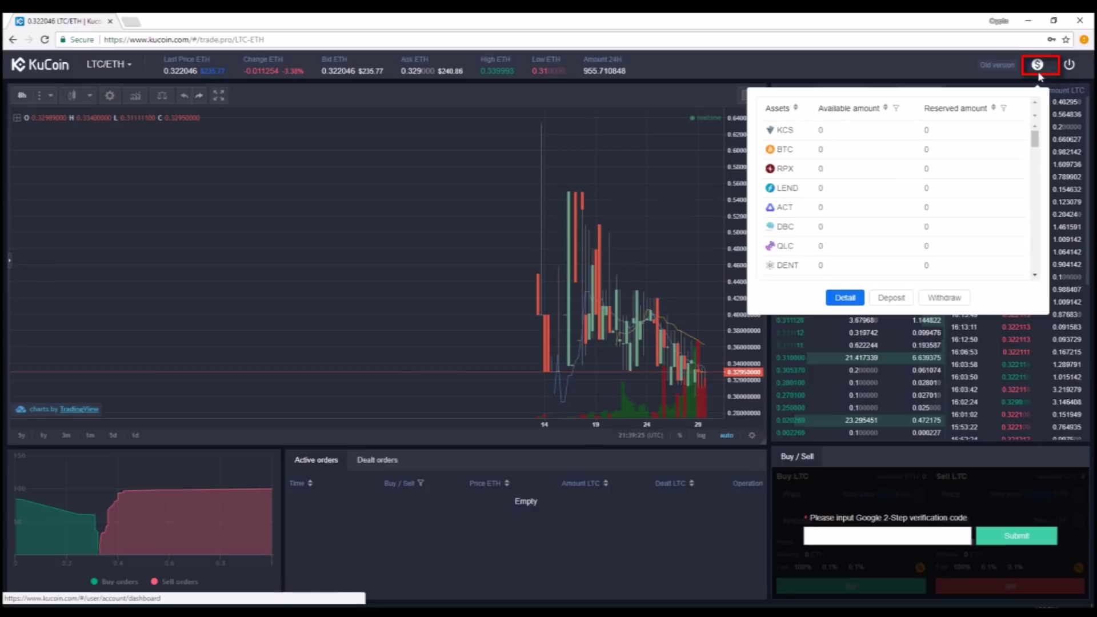
pyautogui.click(1038, 73)
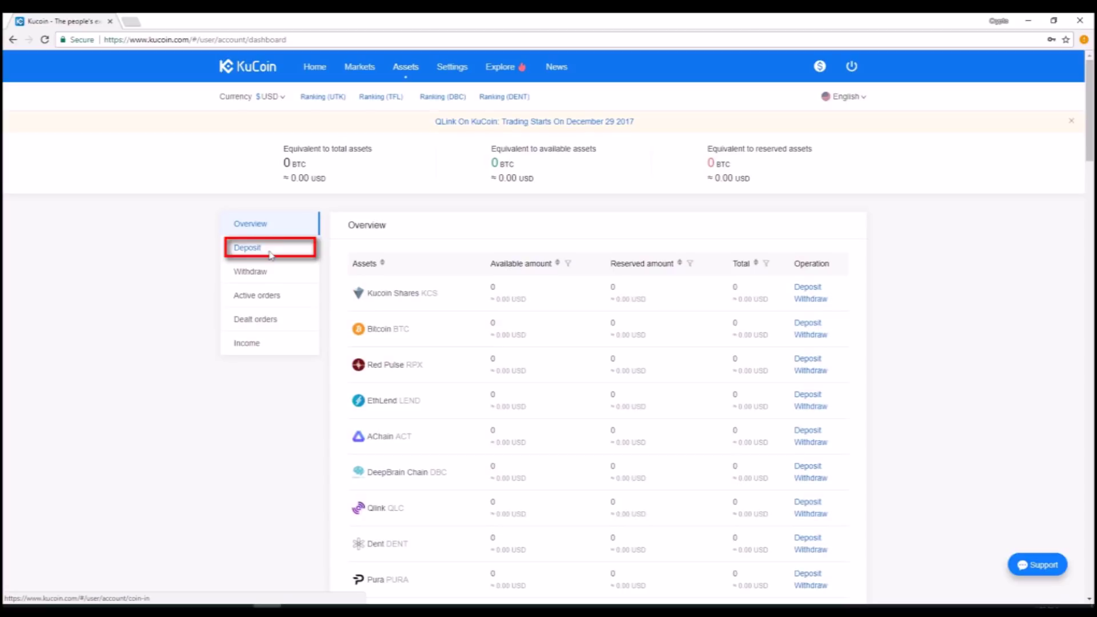
pyautogui.click(271, 254)
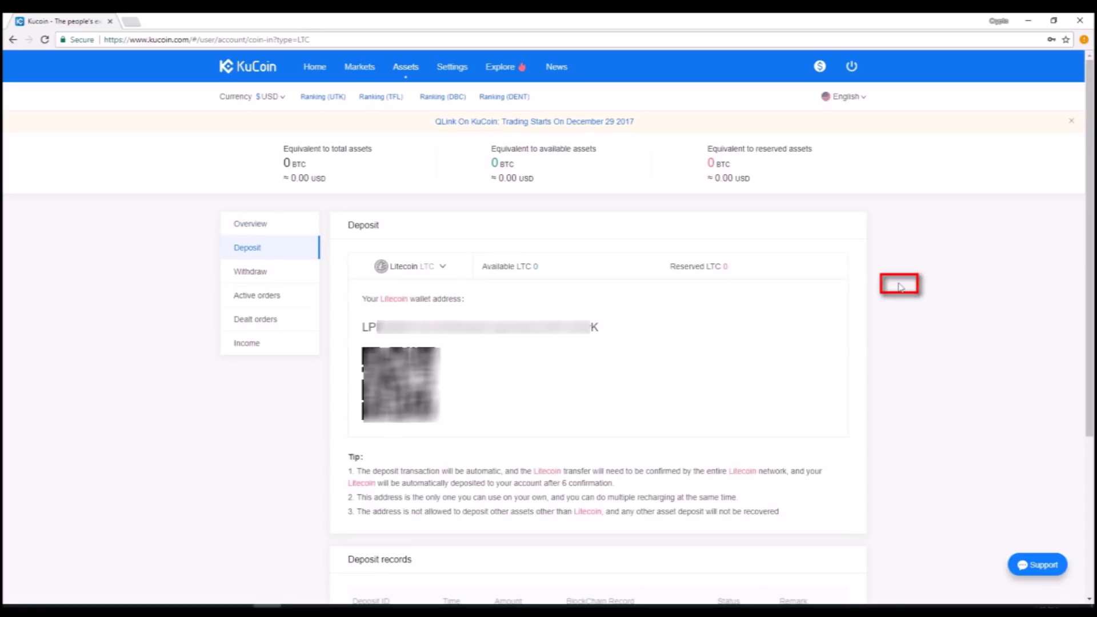
pyautogui.scroll(-2, 377, 360)
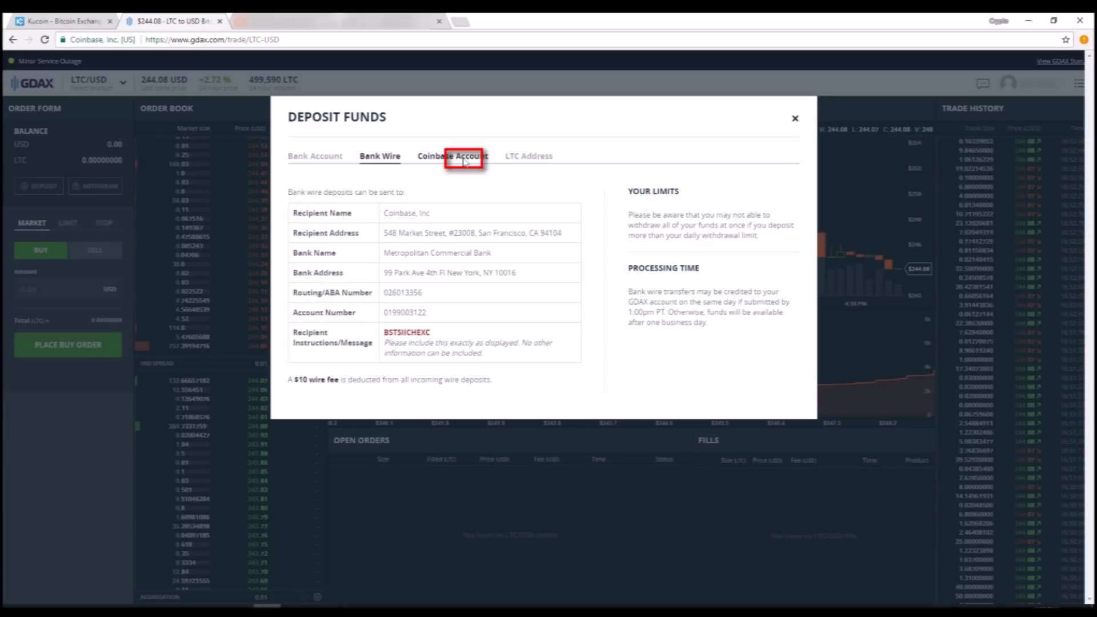
# Deposit 1 LTC from the Coinbase account into GDAX
pyautogui.click(464, 159)
pyautogui.click(527, 215)
pyautogui.write('1')
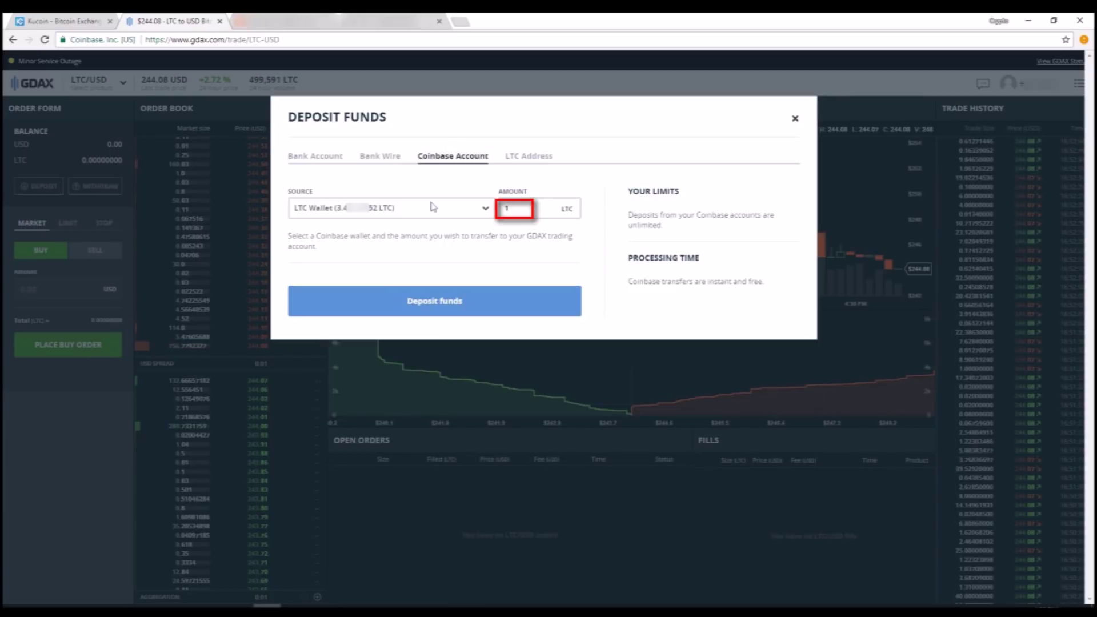
pyautogui.click(477, 301)
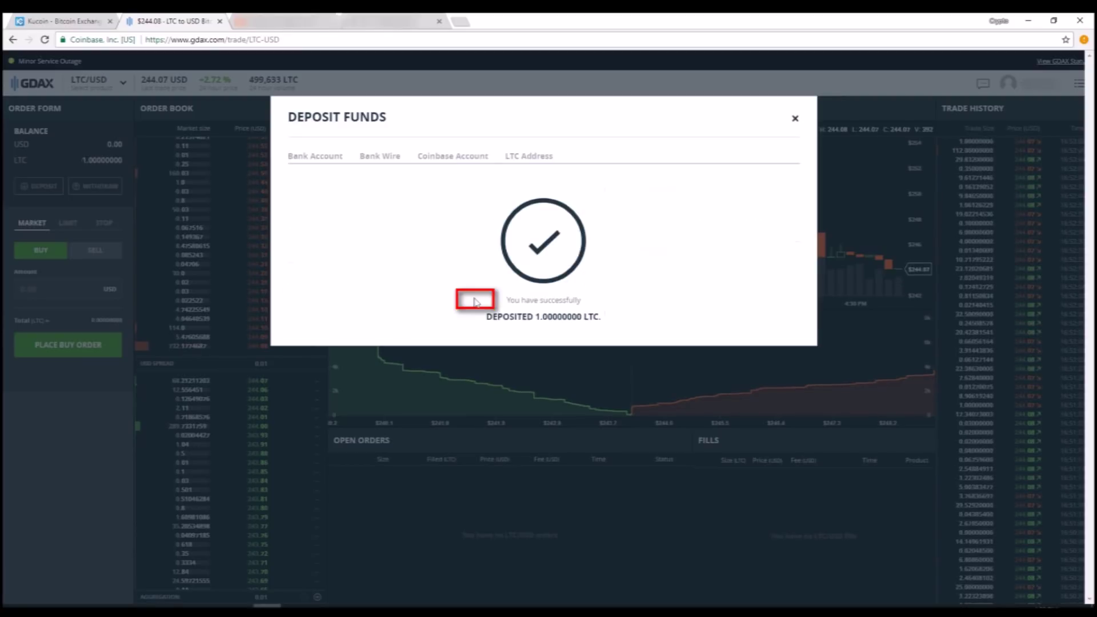
pyautogui.click(795, 119)
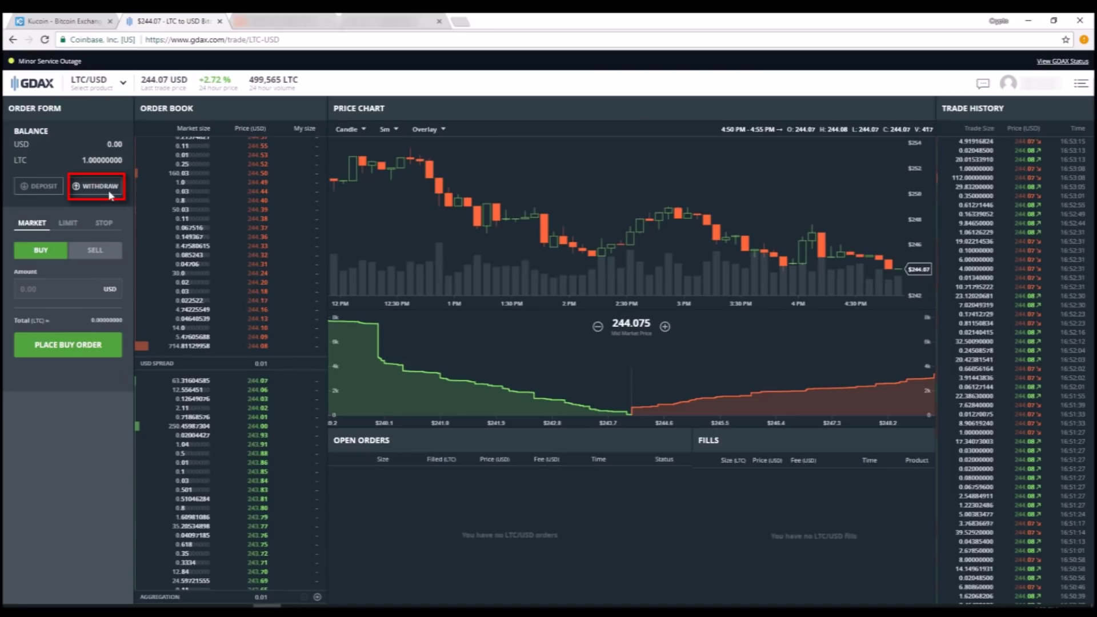
# Start a GDAX LTC address withdrawal and paste in the copied KuCoin Litecoin deposit address
pyautogui.click(108, 190)
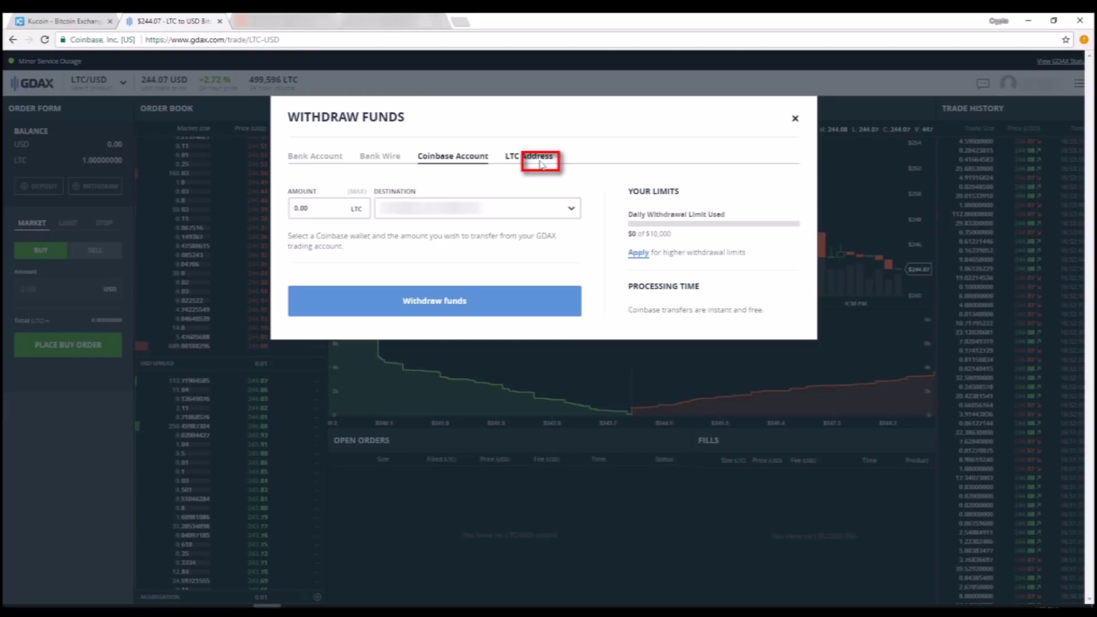
pyautogui.click(539, 163)
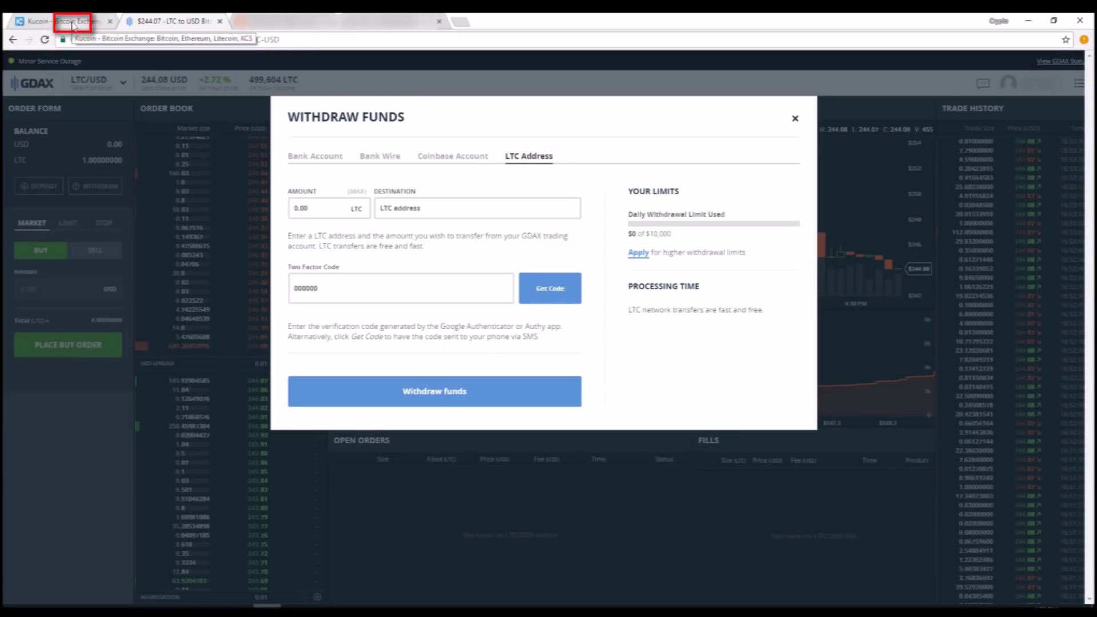
pyautogui.click(72, 22)
pyautogui.doubleClick(554, 272)
pyautogui.rightClick(554, 272)
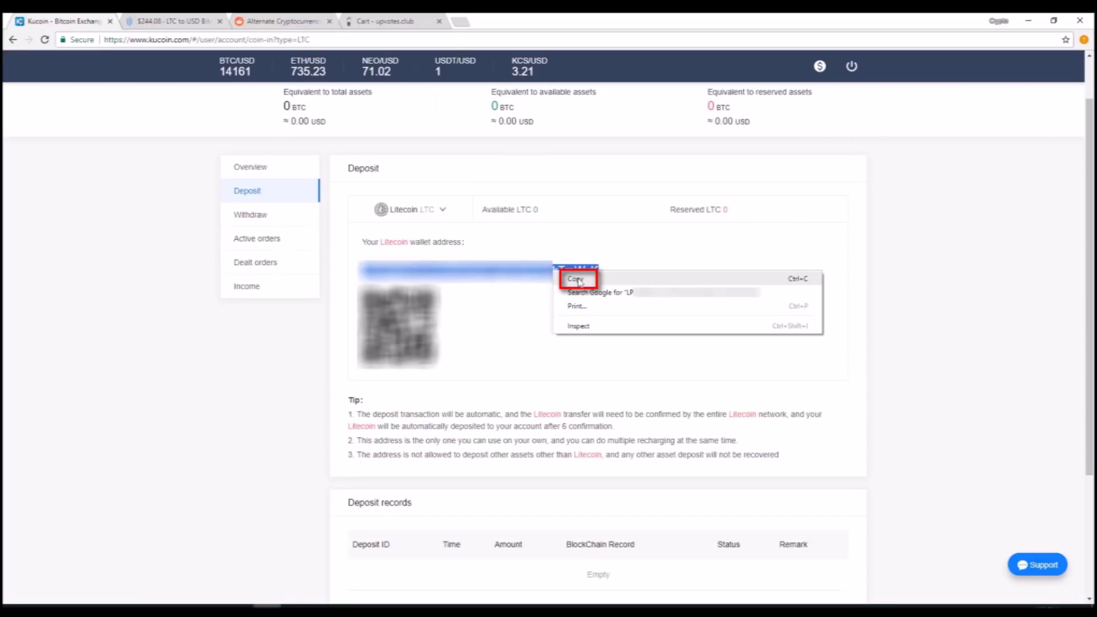
pyautogui.click(576, 279)
pyautogui.click(172, 20)
pyautogui.click(378, 207)
pyautogui.hotkey('ctrl', 'v')
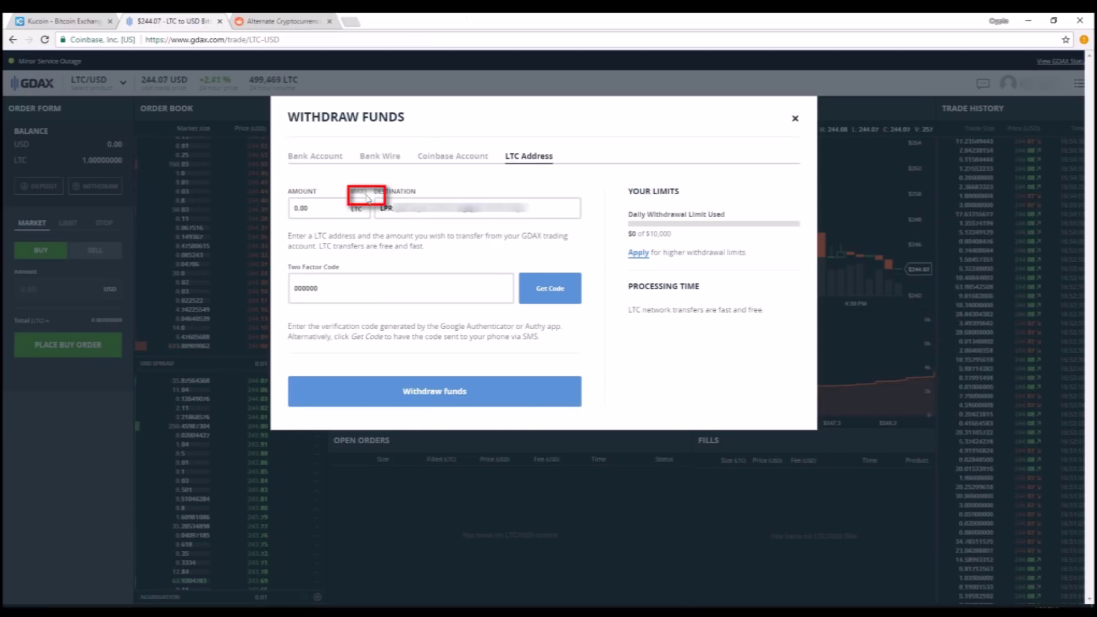
# Withdraw the full 1 LTC balance, authorising it with the two-factor code
pyautogui.click(368, 198)
pyautogui.click(399, 291)
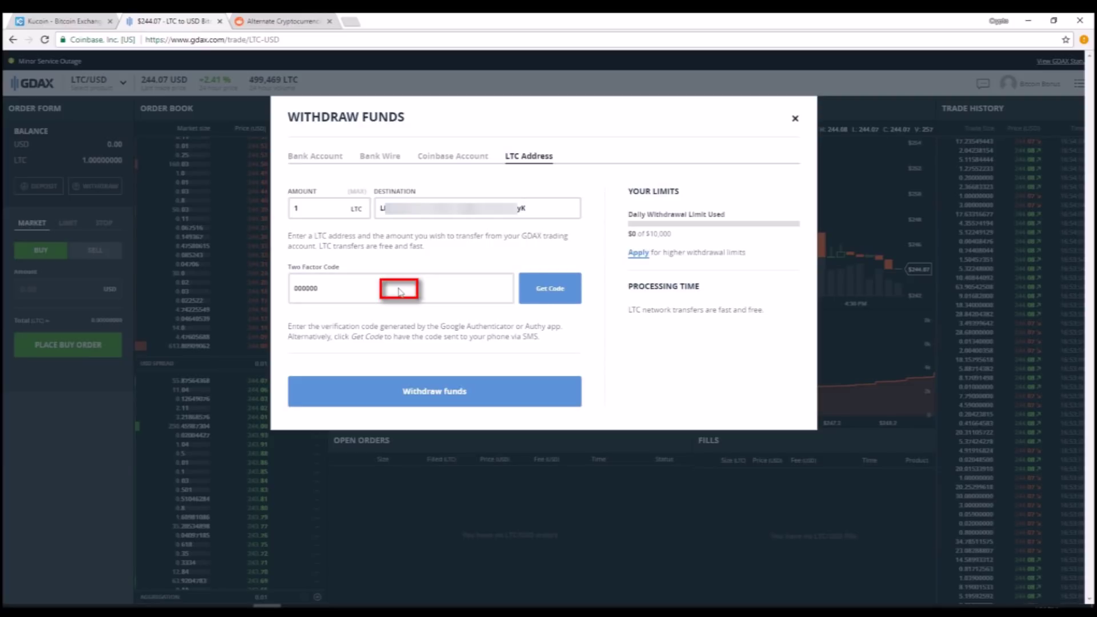
pyautogui.click(486, 394)
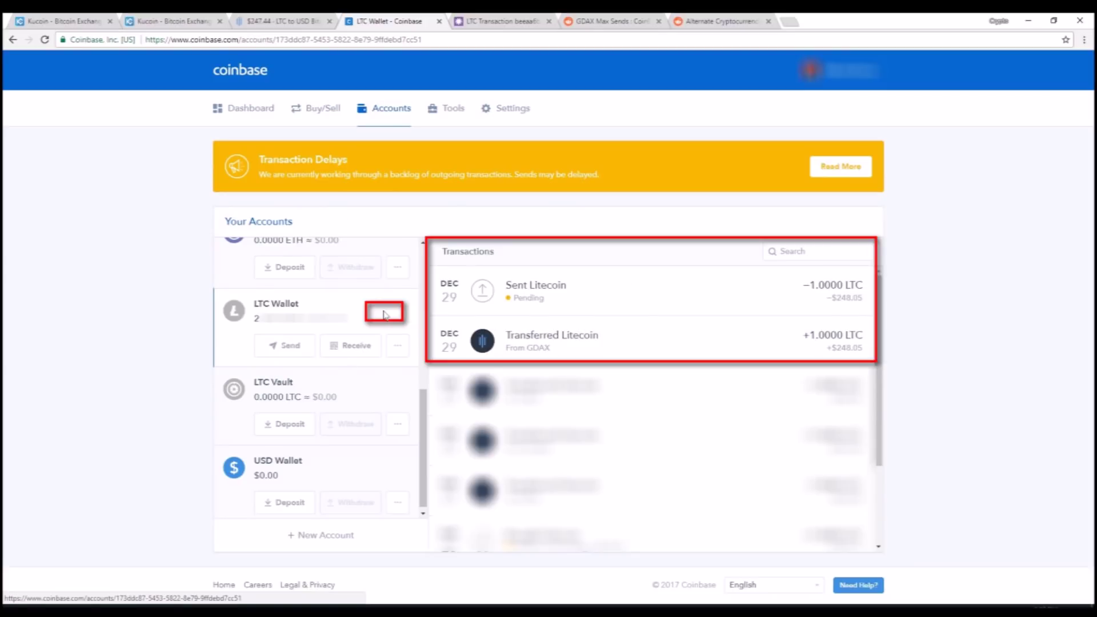
# Open the pending 1 LTC Sent Litecoin transaction and view it on the blockchain explorer
pyautogui.click(576, 296)
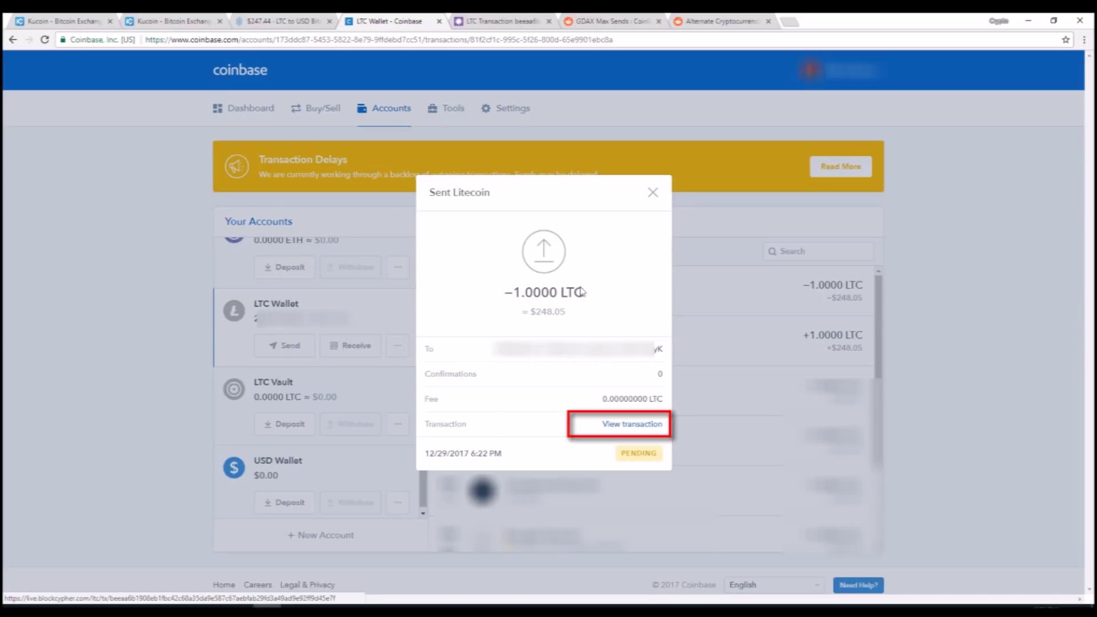
pyautogui.click(551, 26)
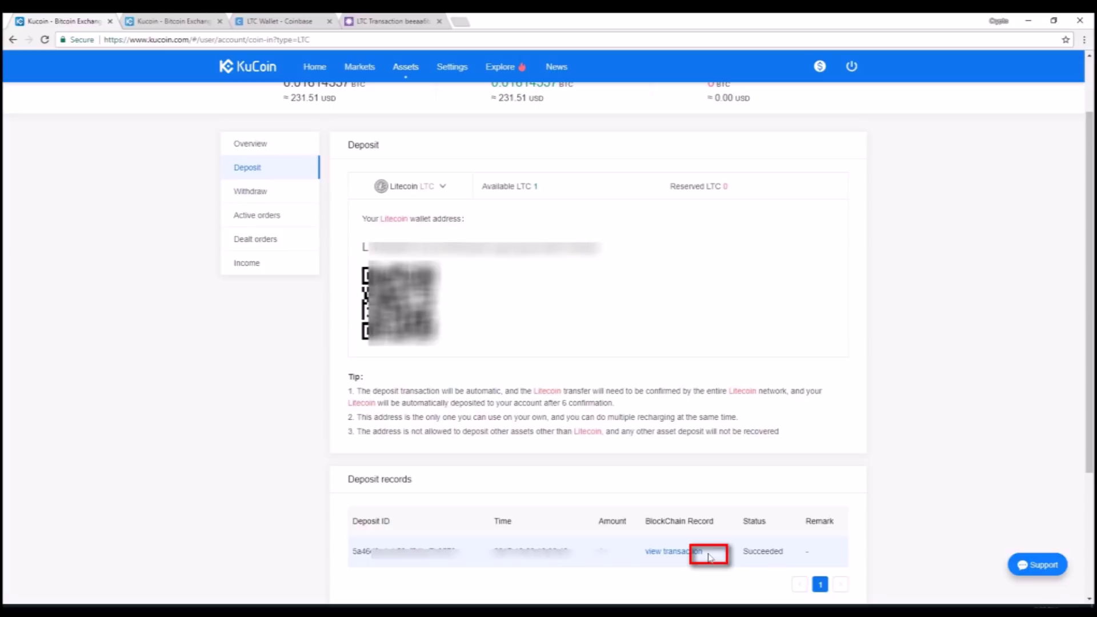
# Go to KuCoin's Markets page from the top navigation bar
pyautogui.click(371, 70)
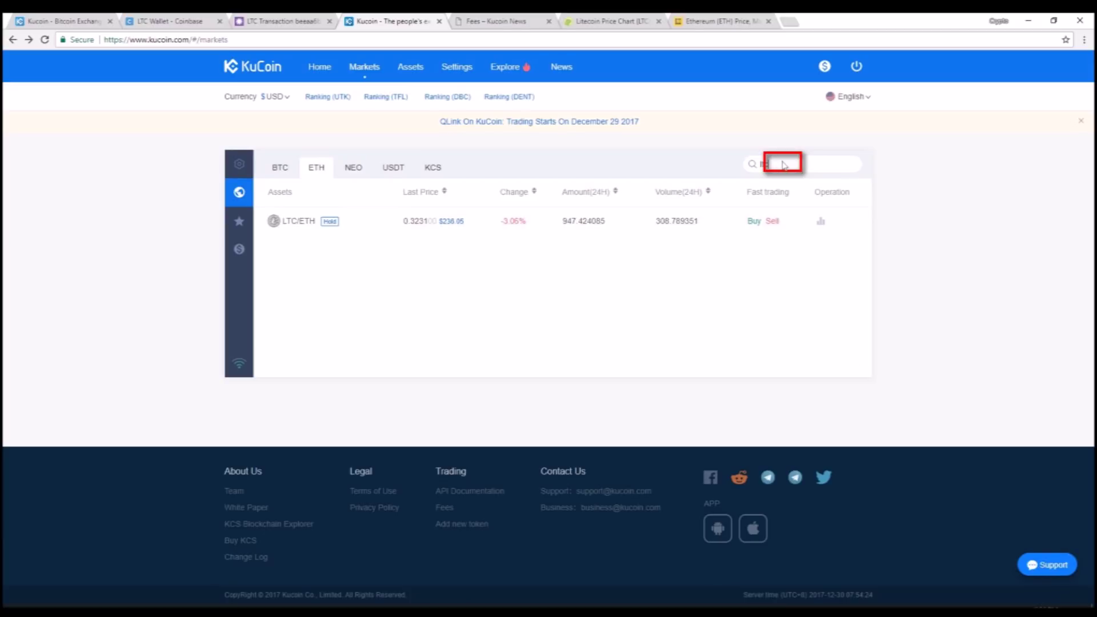
# Fill a quick LTC/ETH sell of 1 LTC at 0.3231, then open the full LTC/ETH trading page
pyautogui.click(775, 222)
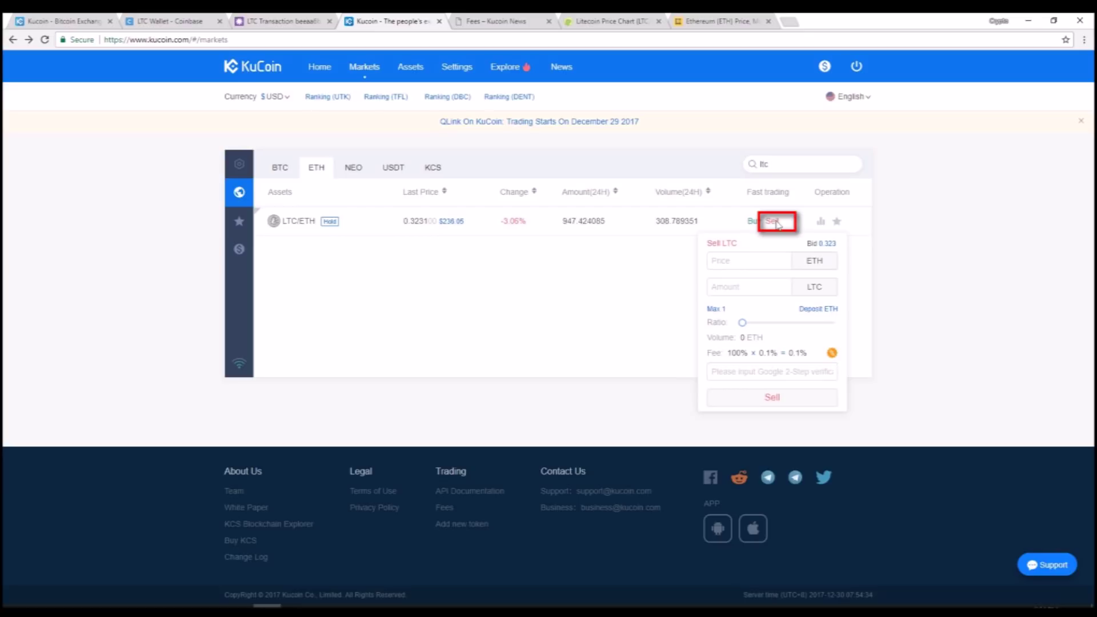
pyautogui.click(766, 291)
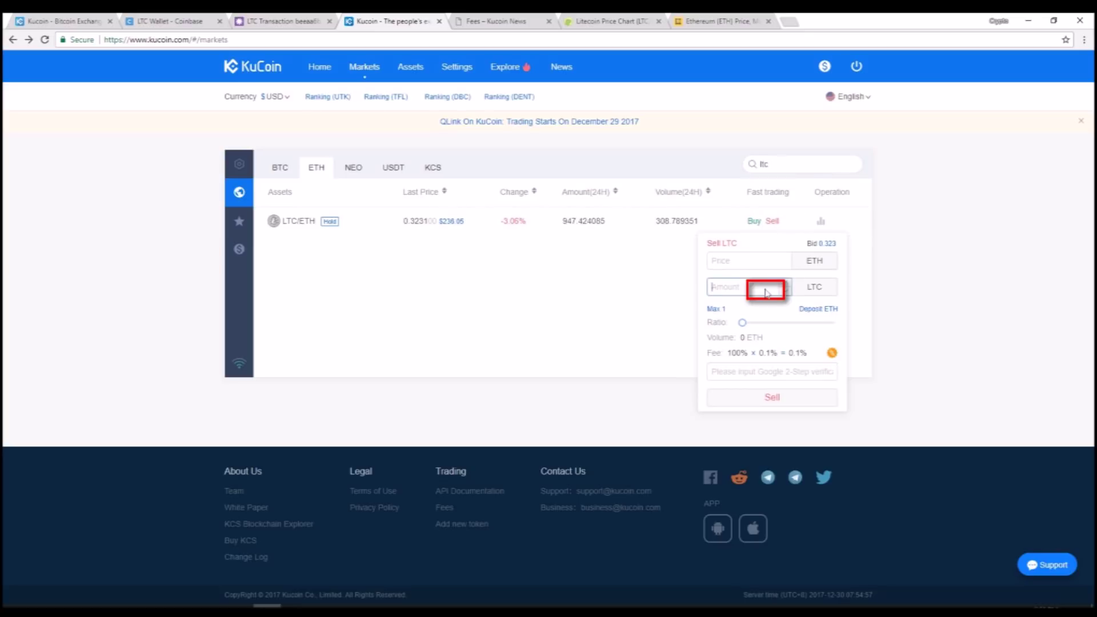
pyautogui.write('1')
pyautogui.click(750, 261)
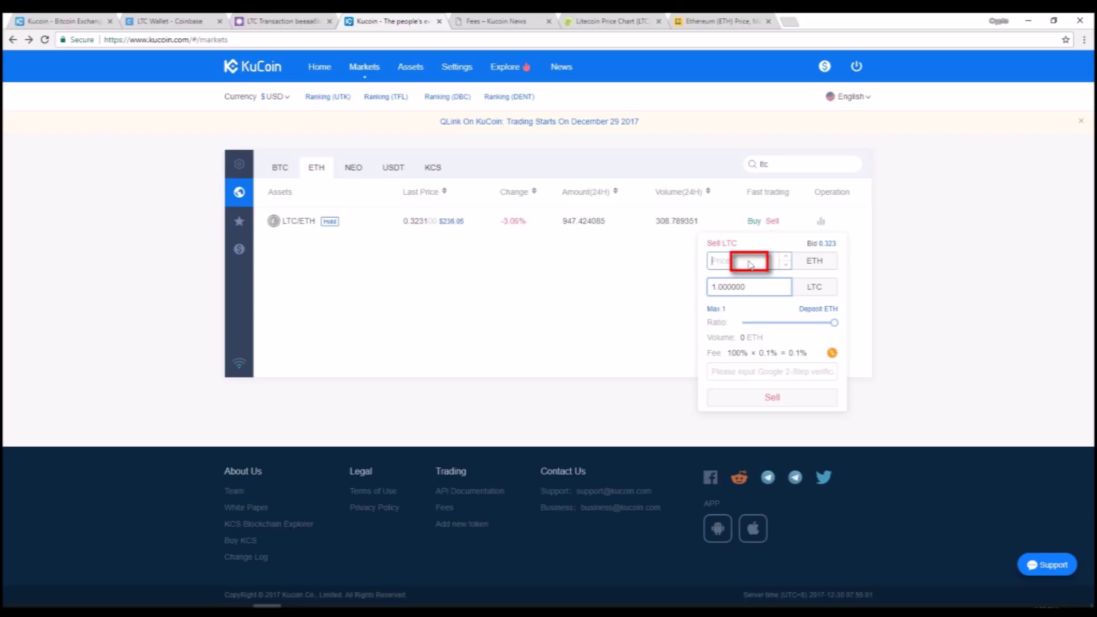
pyautogui.write('0.3231')
pyautogui.click(802, 373)
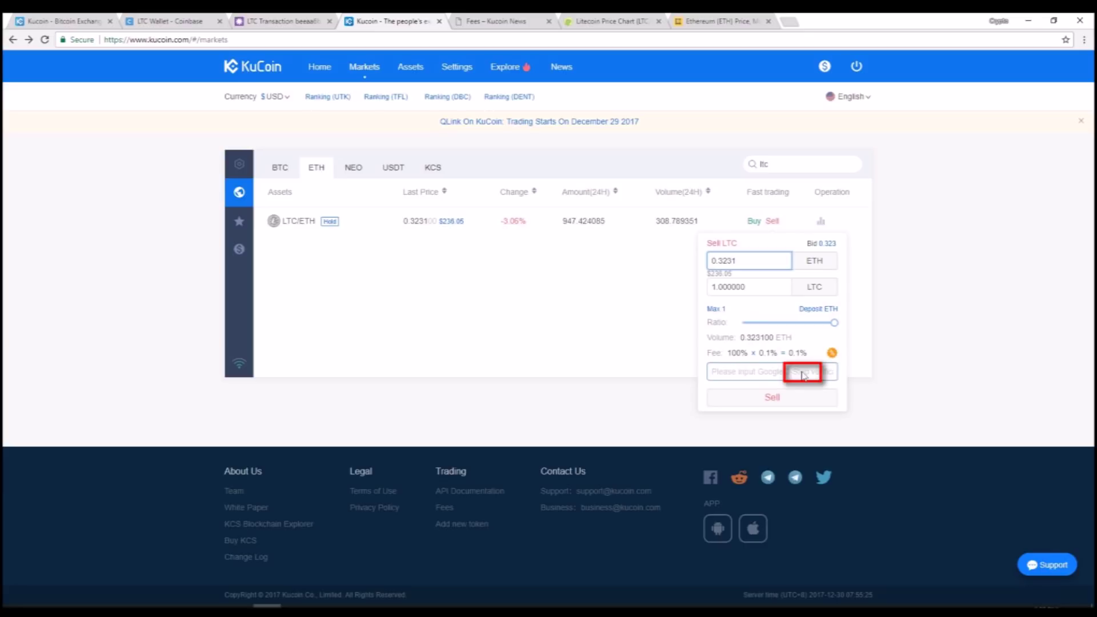
pyautogui.click(303, 221)
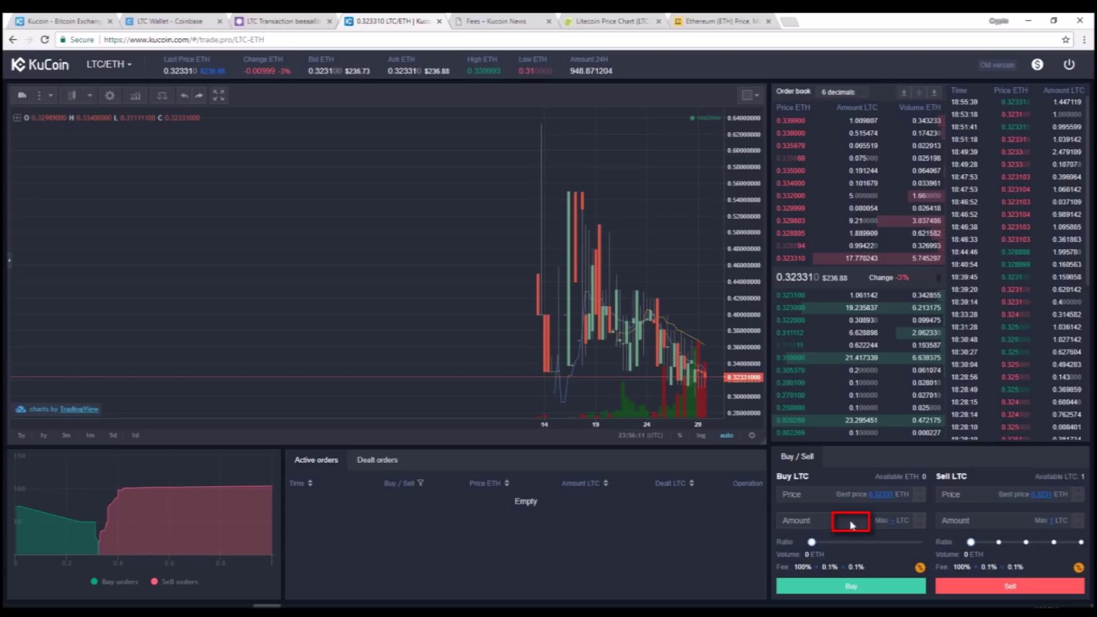
# Fill the Sell LTC amount with the whole 1 LTC balance using Max
pyautogui.click(979, 521)
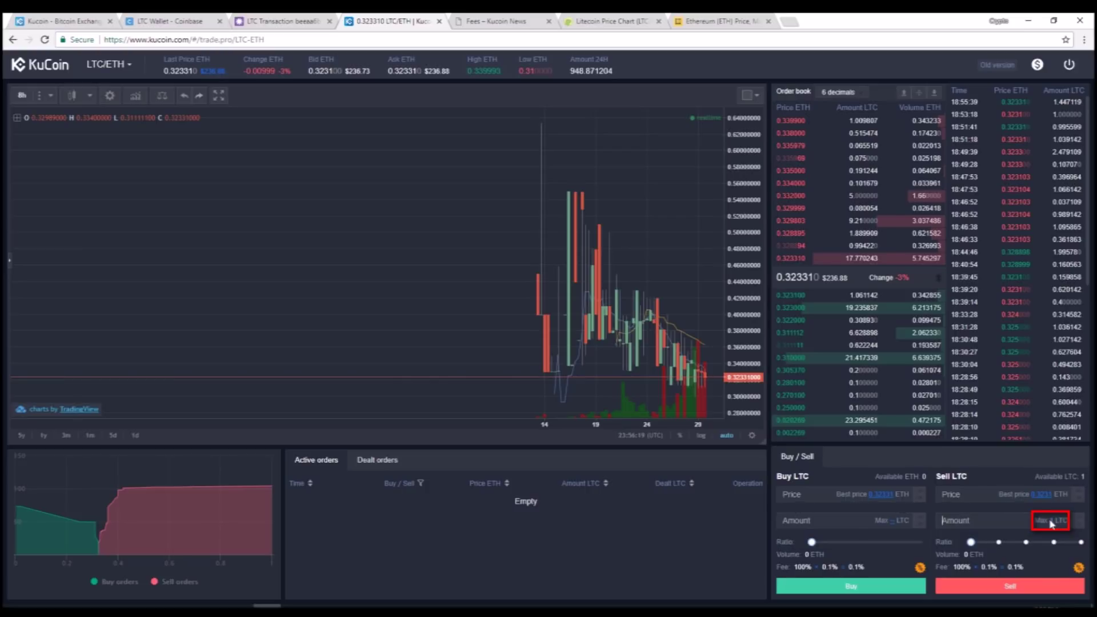
pyautogui.click(1051, 521)
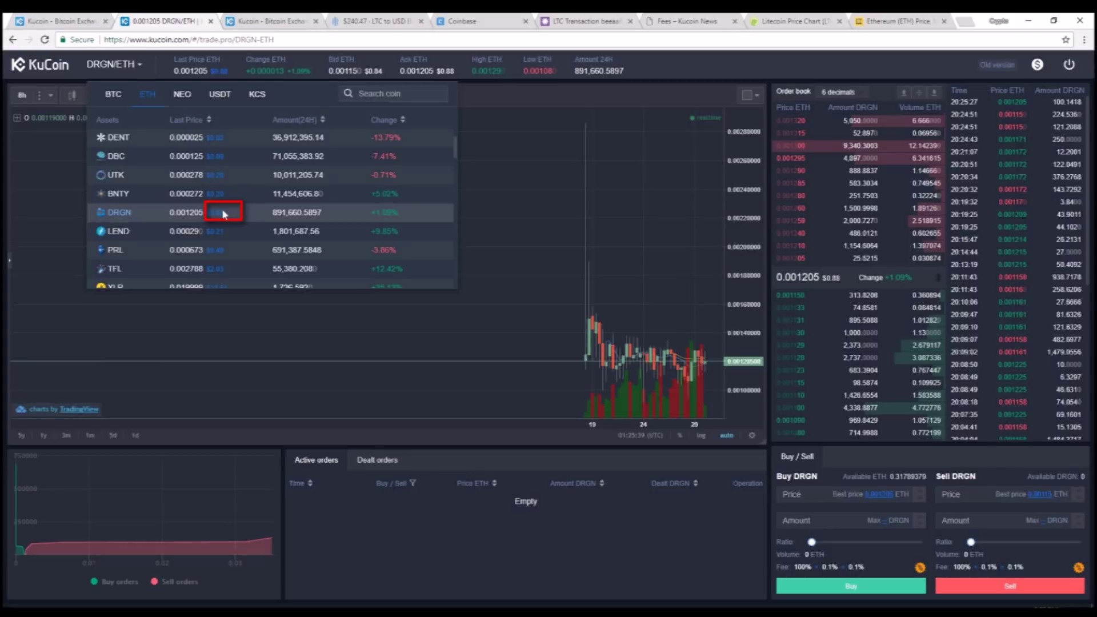
# Scroll the ETH coin list up until KCS is visible
pyautogui.scroll(1, 184, 142)
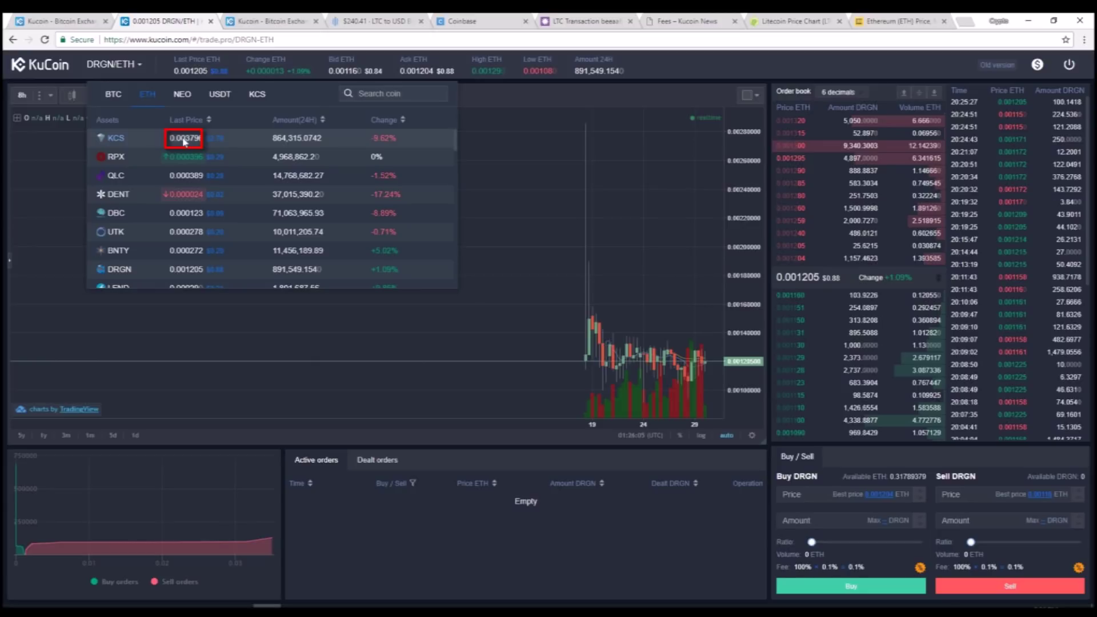
# Select KCS in the ETH coin list to open the KCS/ETH market
pyautogui.click(184, 140)
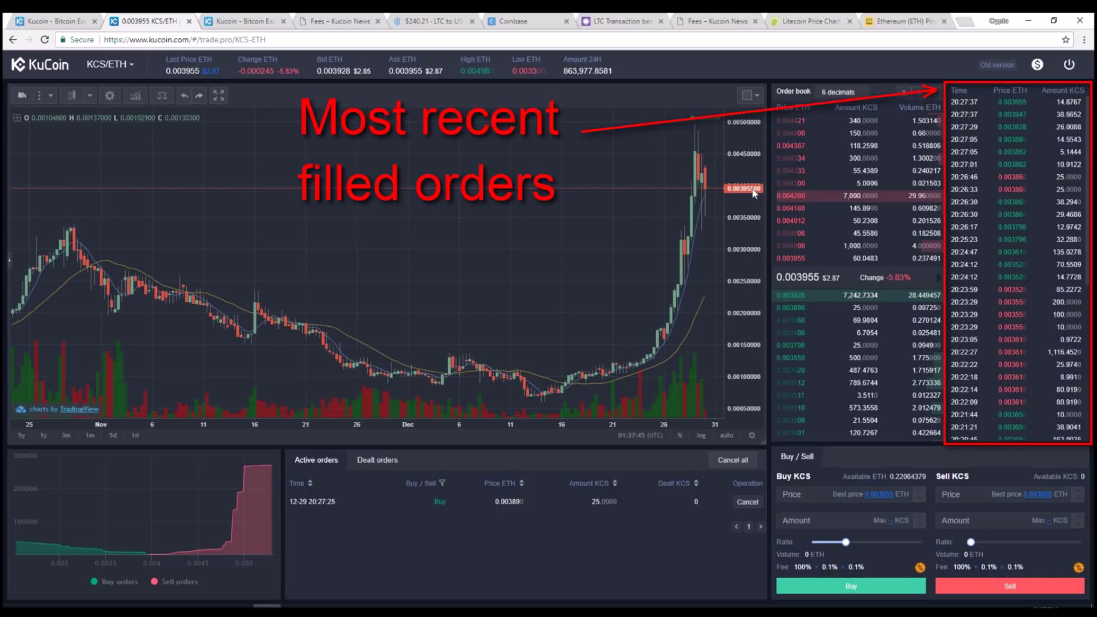
# Fill Buy KCS with the 0.003955 ETH best price and an amount of 10 KCS
pyautogui.click(884, 495)
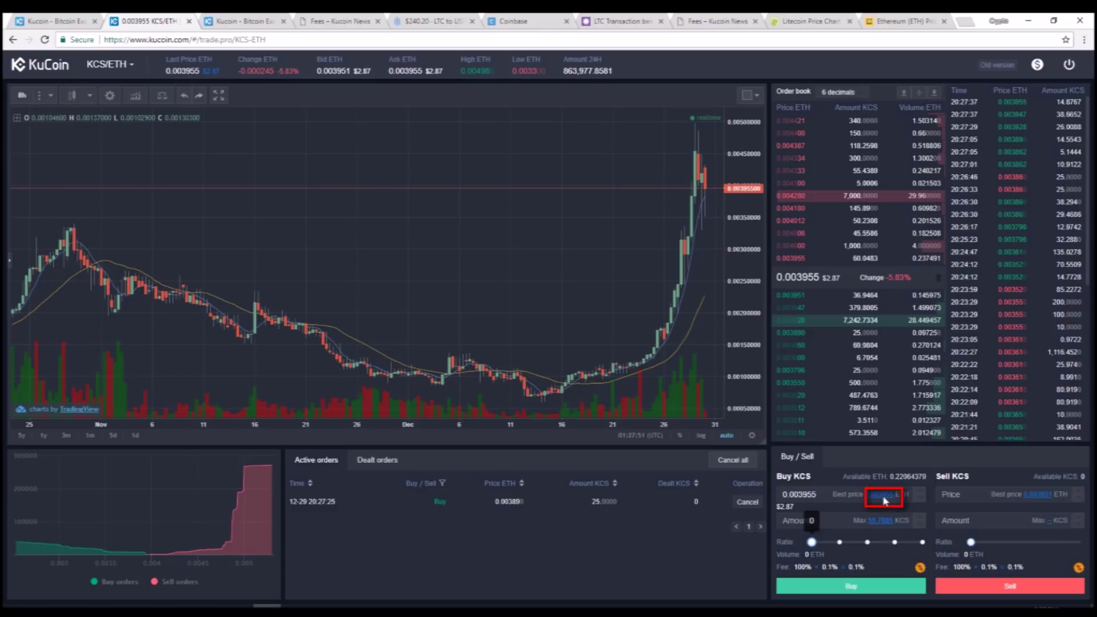
pyautogui.click(792, 521)
pyautogui.write('10.2994')
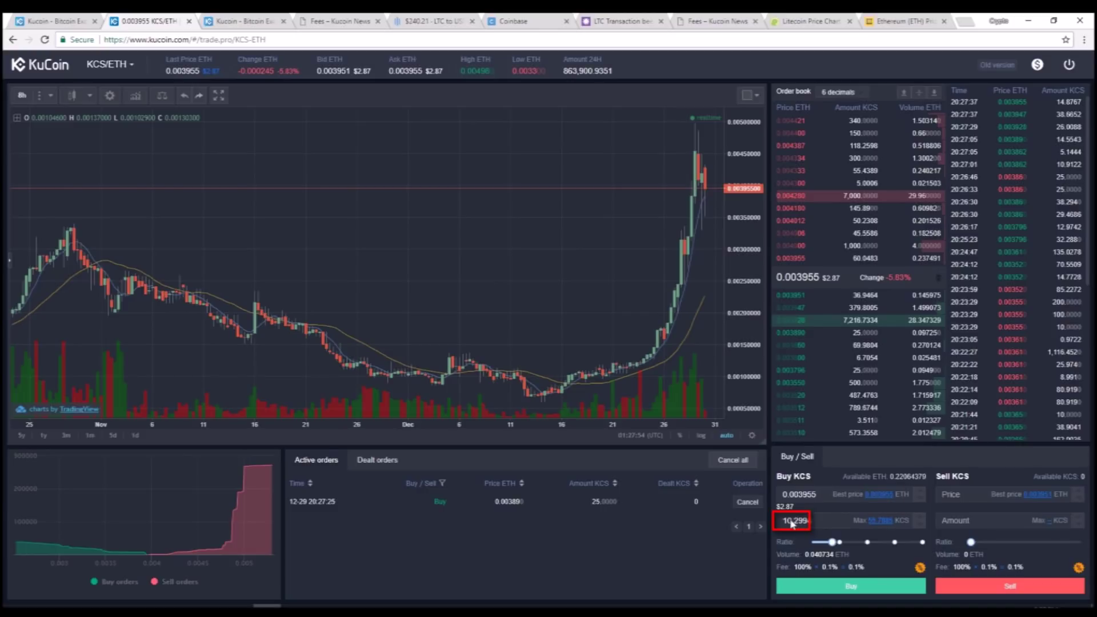
pyautogui.press('BackSpace')
pyautogui.press('BackSpace')
pyautogui.press('BackSpace')
pyautogui.press('BackSpace')
pyautogui.press('BackSpace')
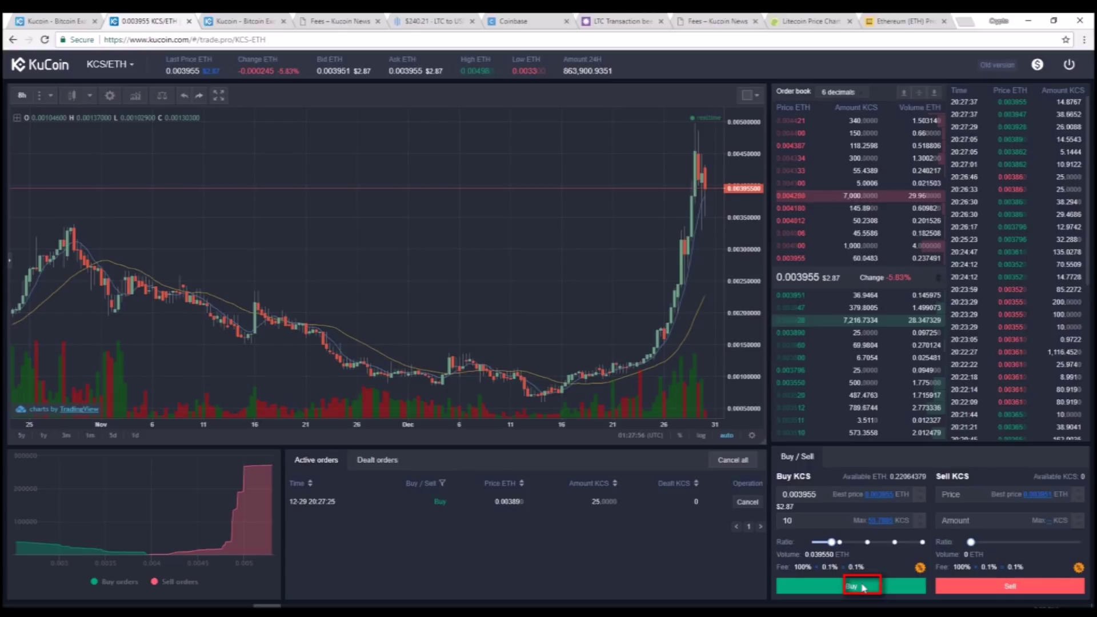